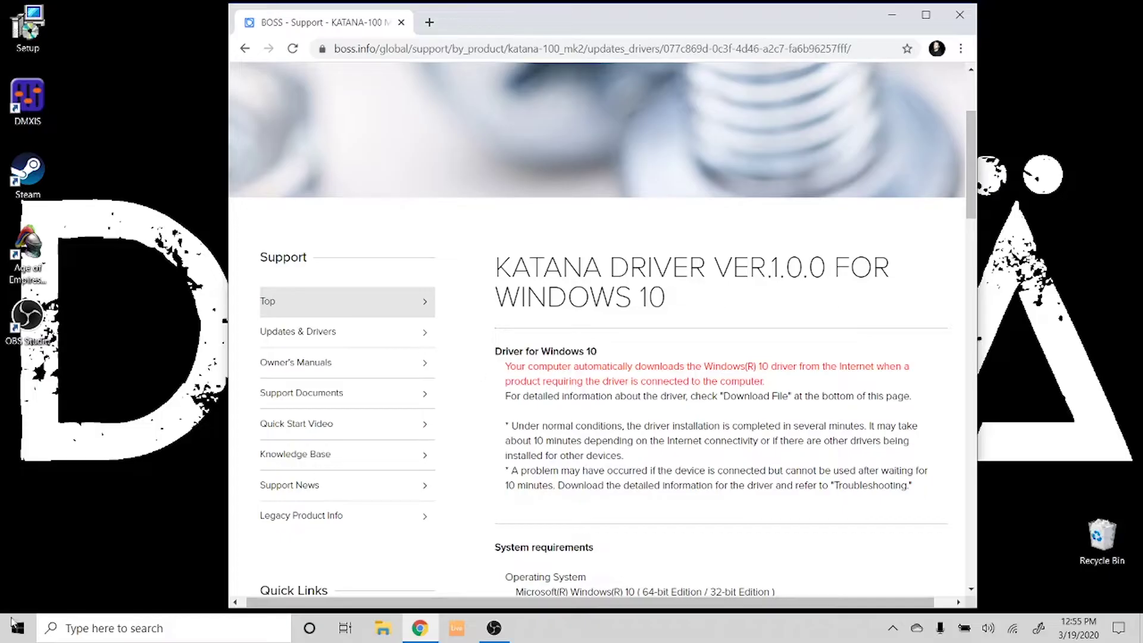
pyautogui.click(13, 625)
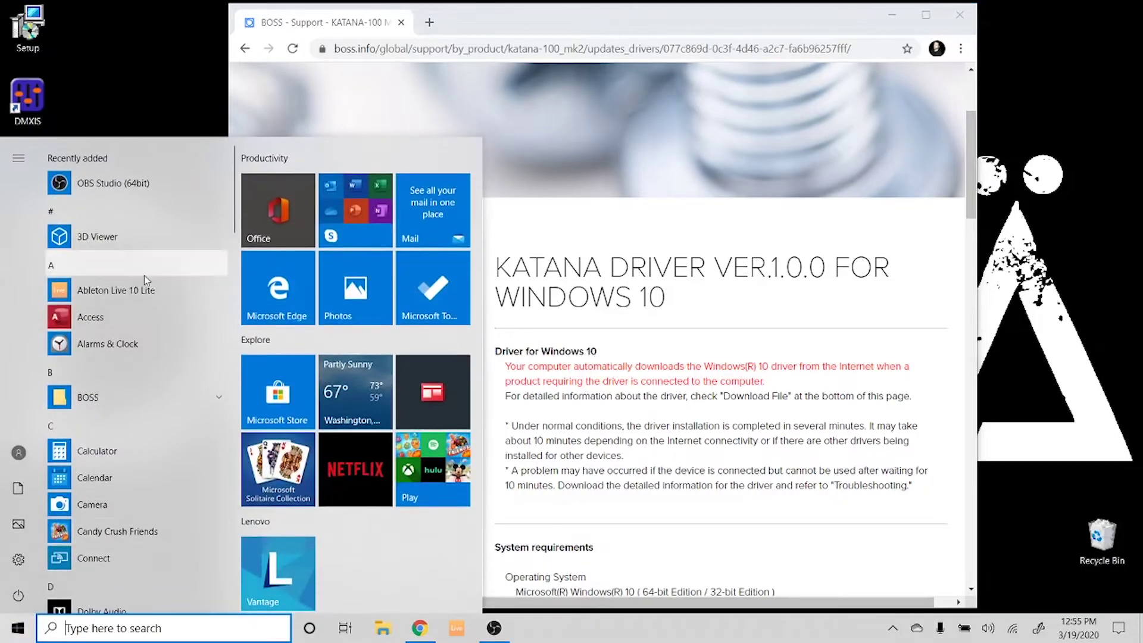
pyautogui.click(220, 397)
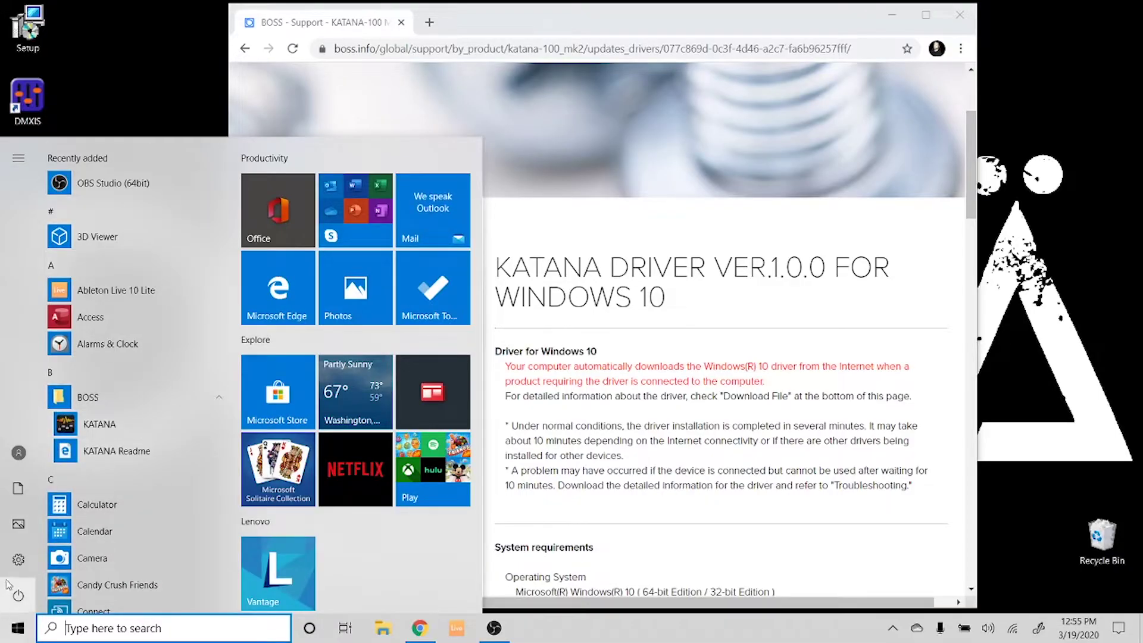
pyautogui.click(18, 561)
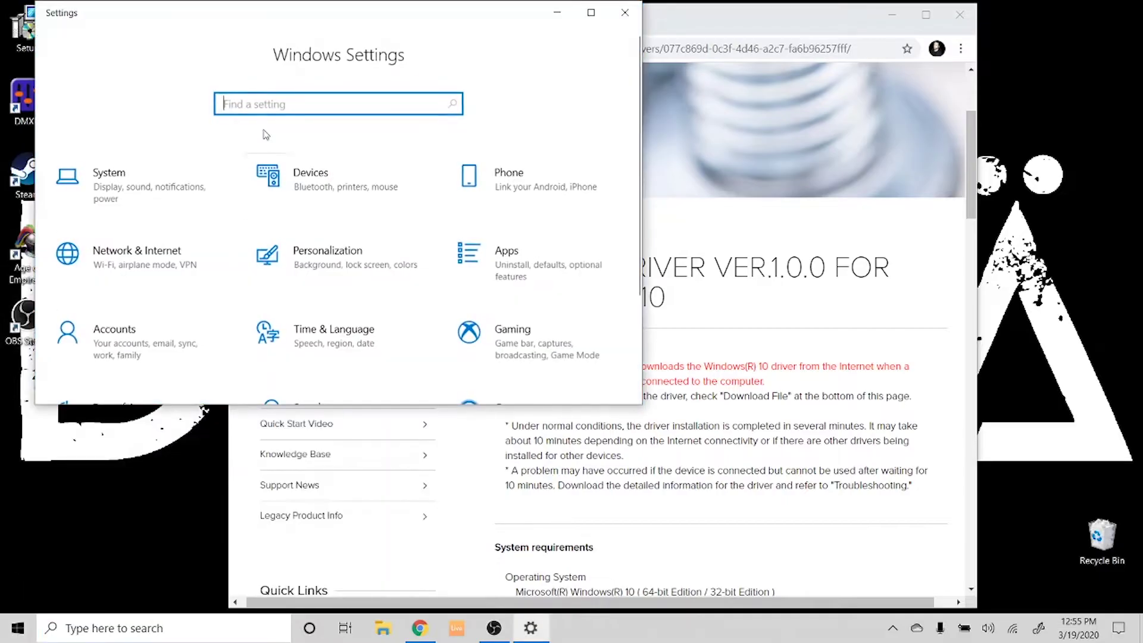
pyautogui.click(316, 191)
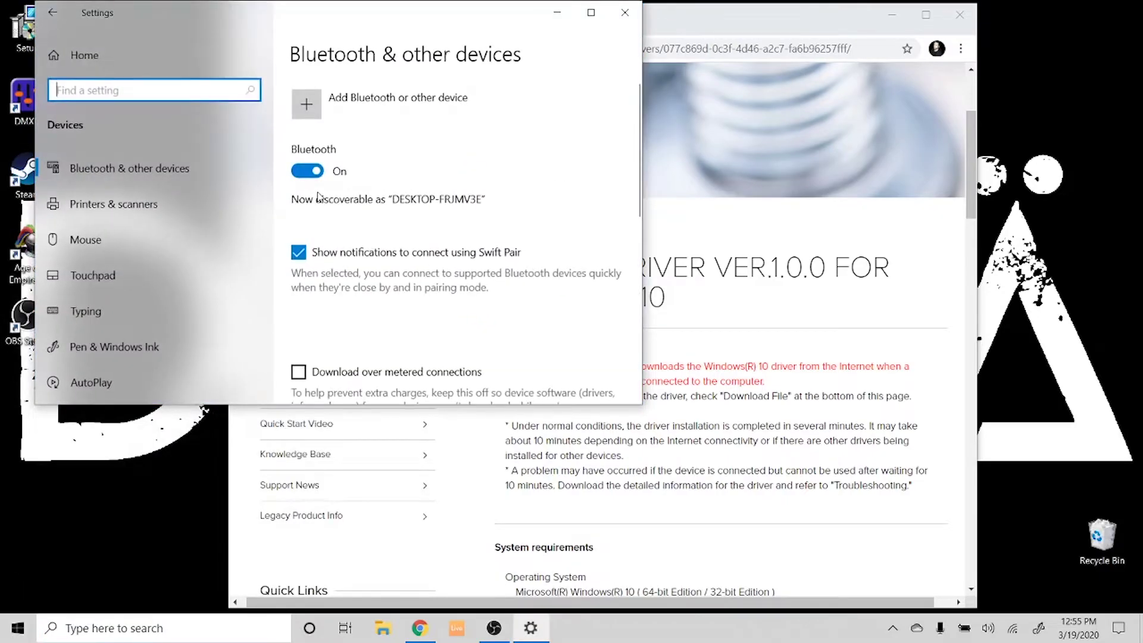
pyautogui.scroll(-1, 500, 257)
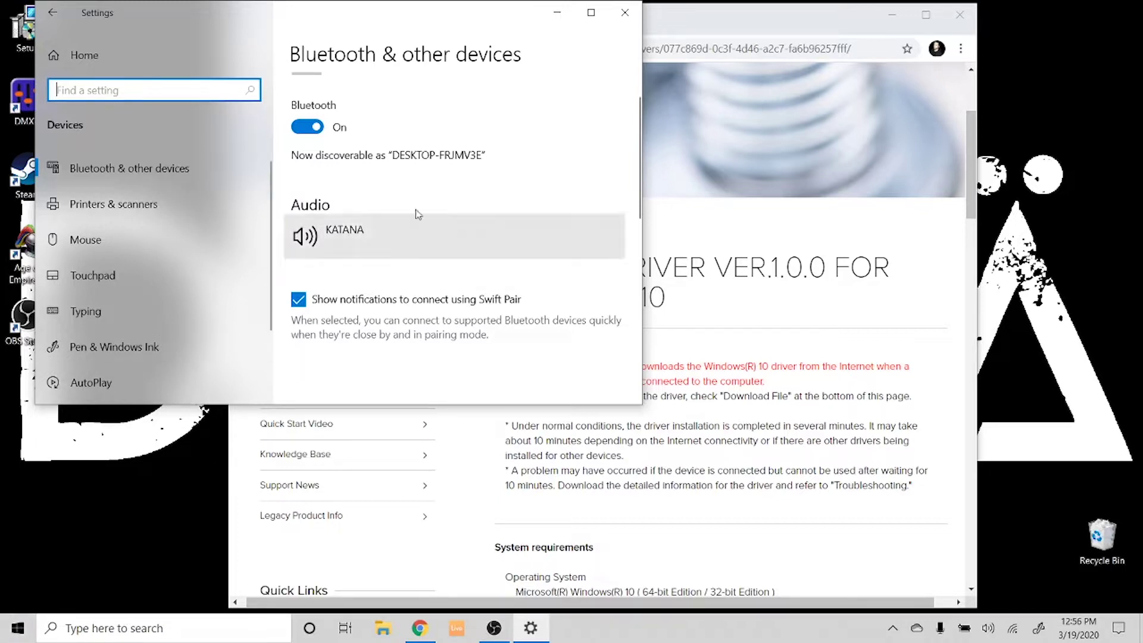
pyautogui.click(17, 628)
pyautogui.rightClick(148, 441)
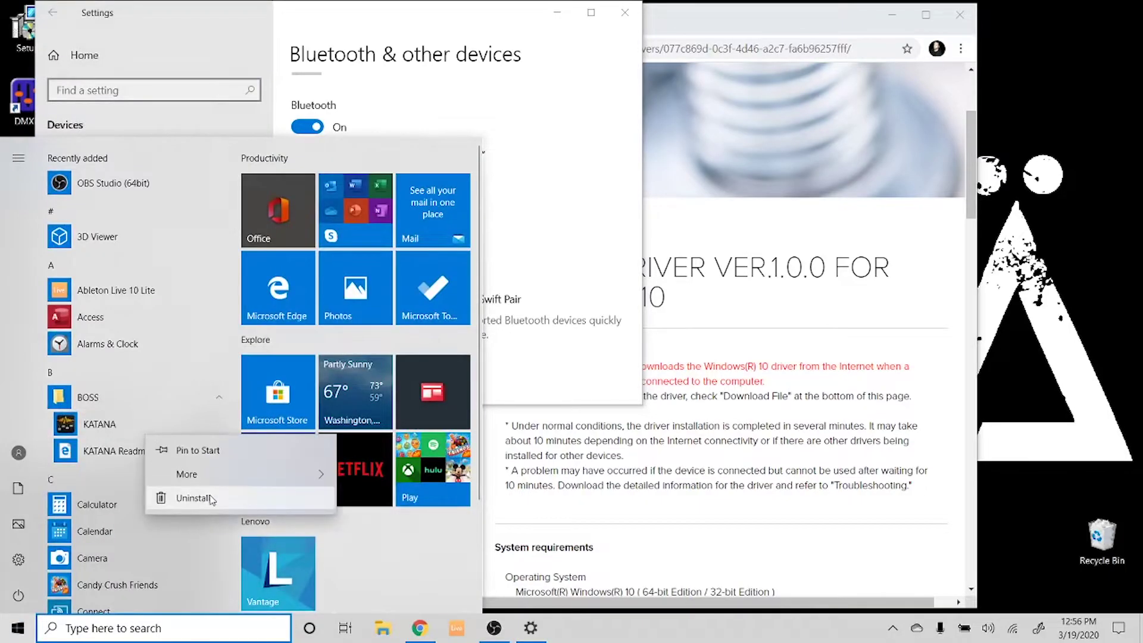
pyautogui.click(376, 74)
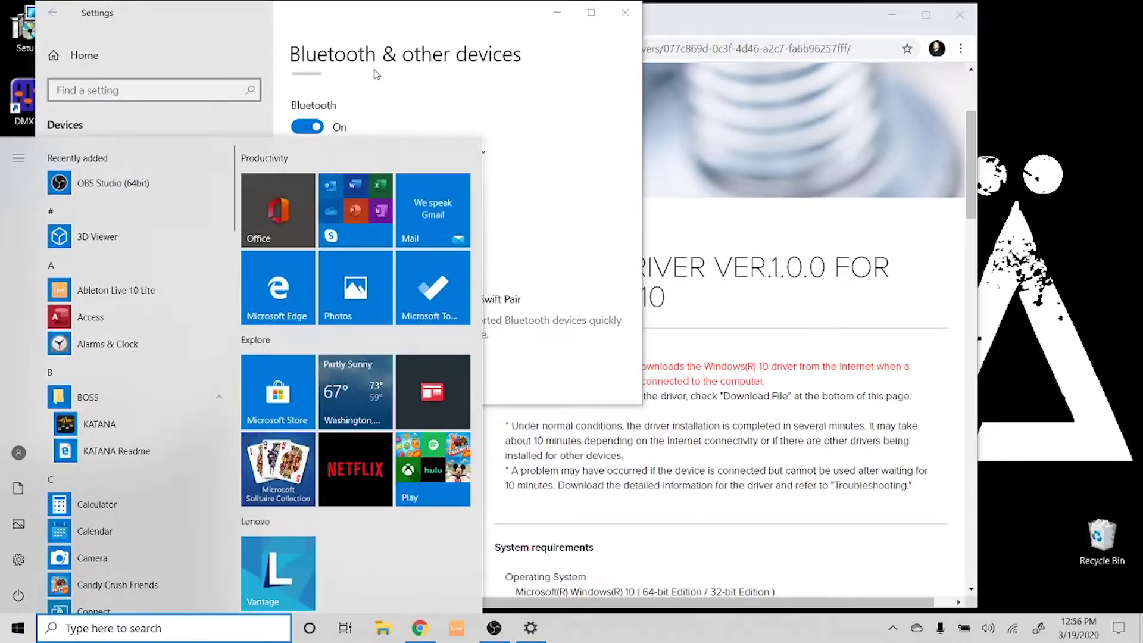
pyautogui.click(526, 89)
pyautogui.click(373, 233)
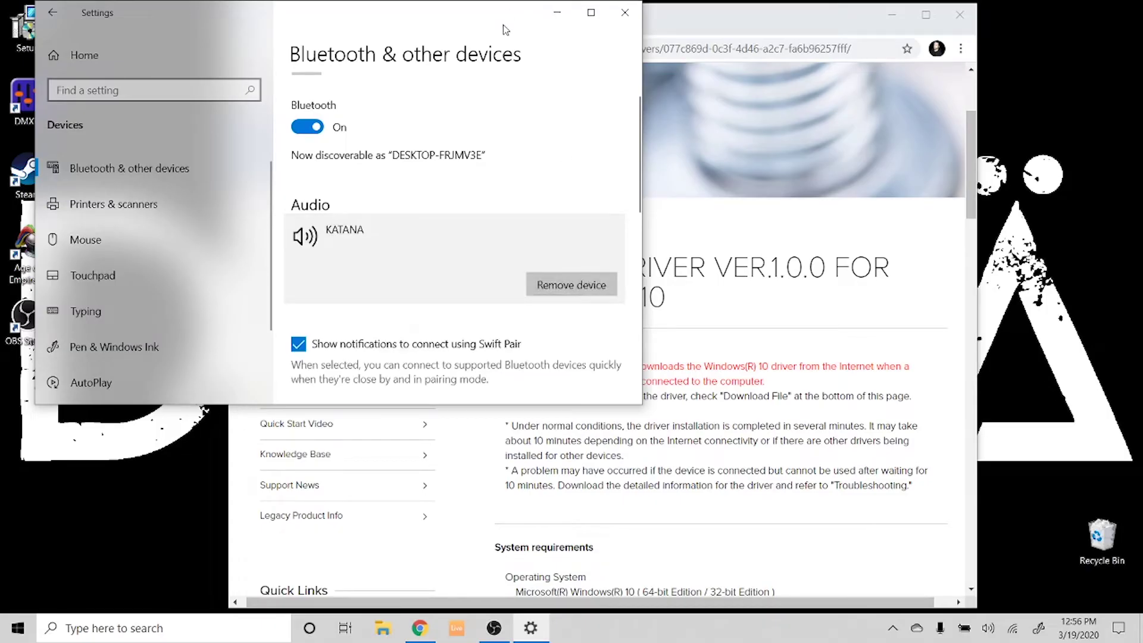
pyautogui.click(623, 13)
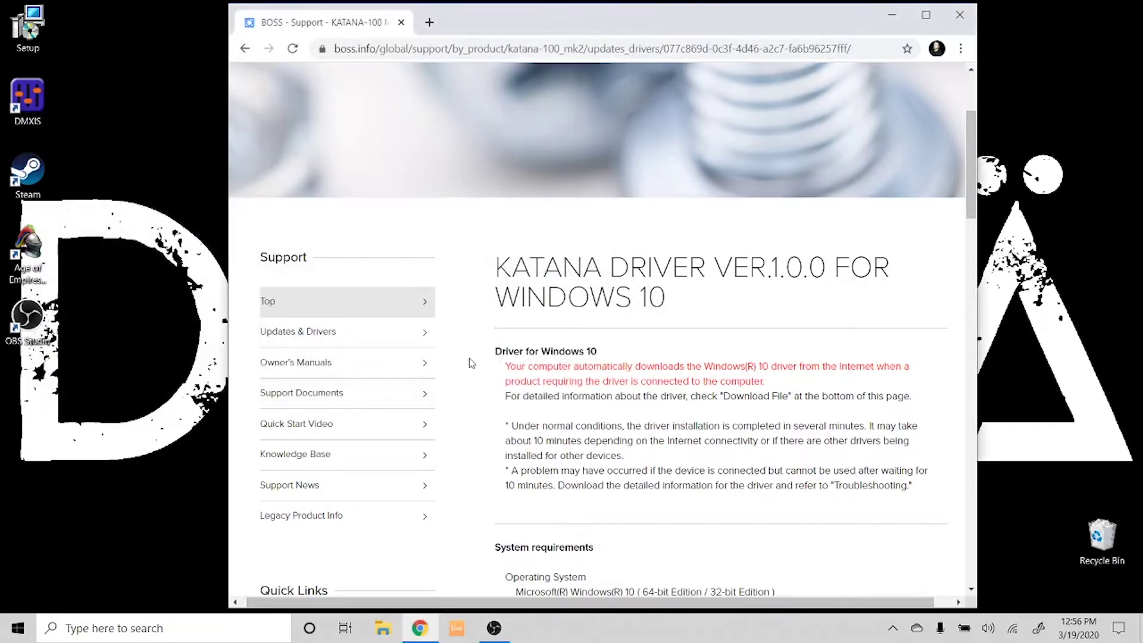
# - Download bts_katana2_w102.zip, BOSS TONE STUDIO for KATANA Mk II Ver.1.0.2 for Windows, after accepting the terms
pyautogui.scroll(3, 470, 361)
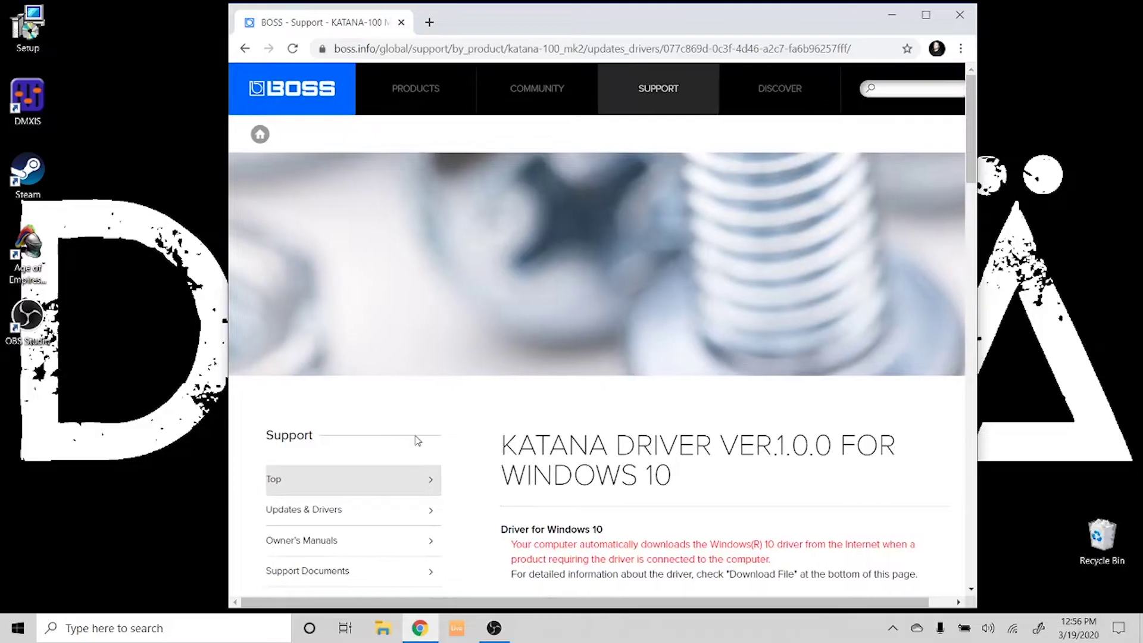
pyautogui.hscroll(-5, 416, 439)
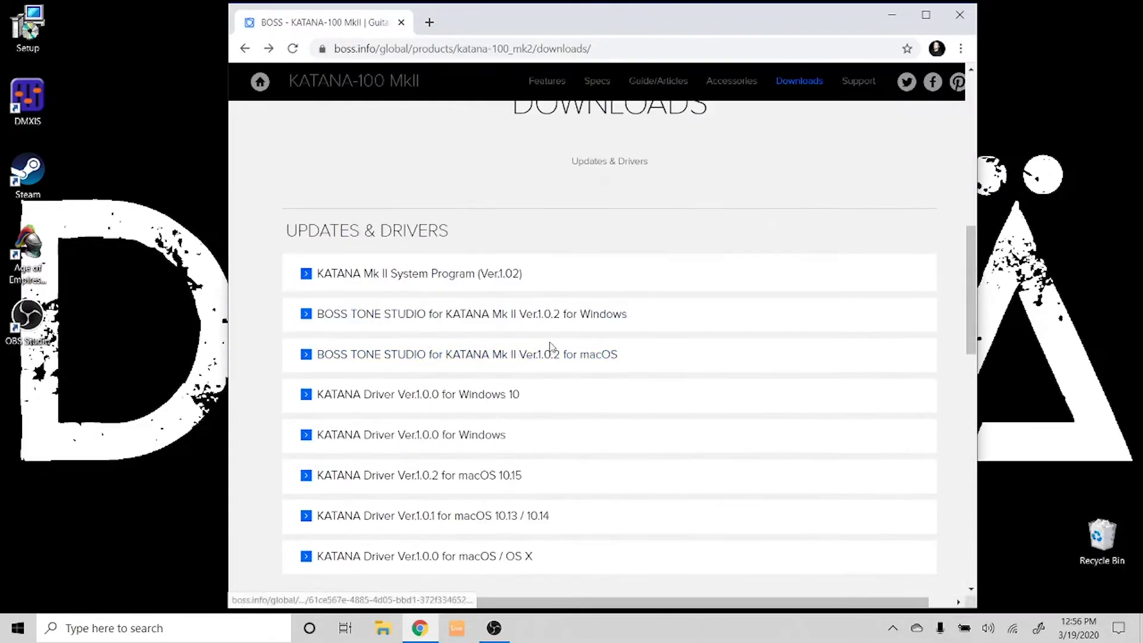
pyautogui.click(552, 316)
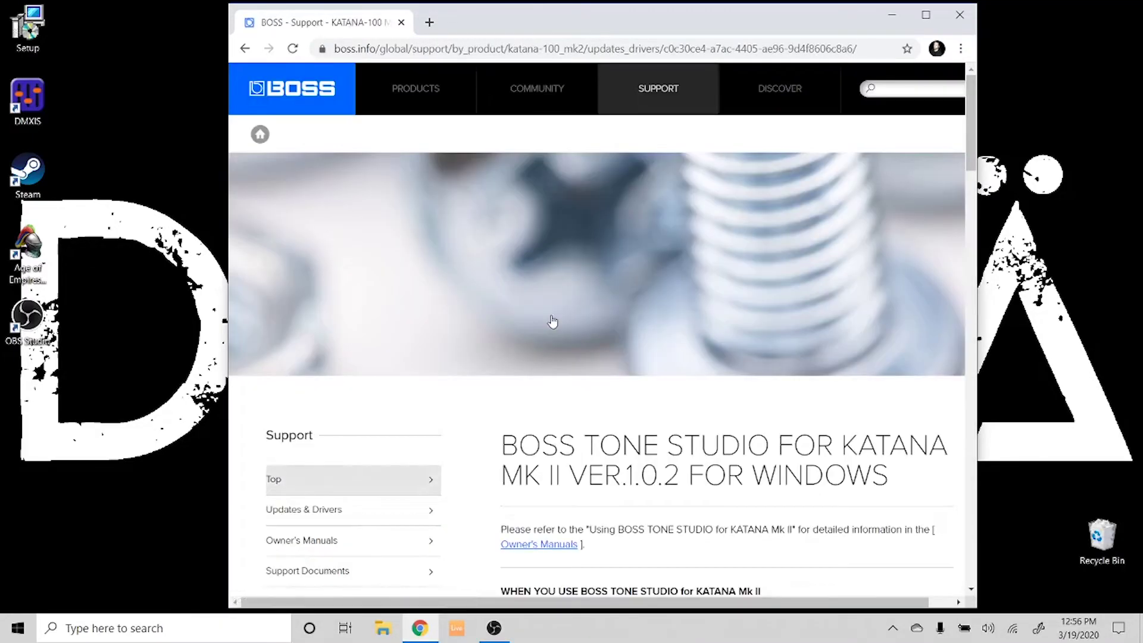
pyautogui.scroll(-15, 460, 491)
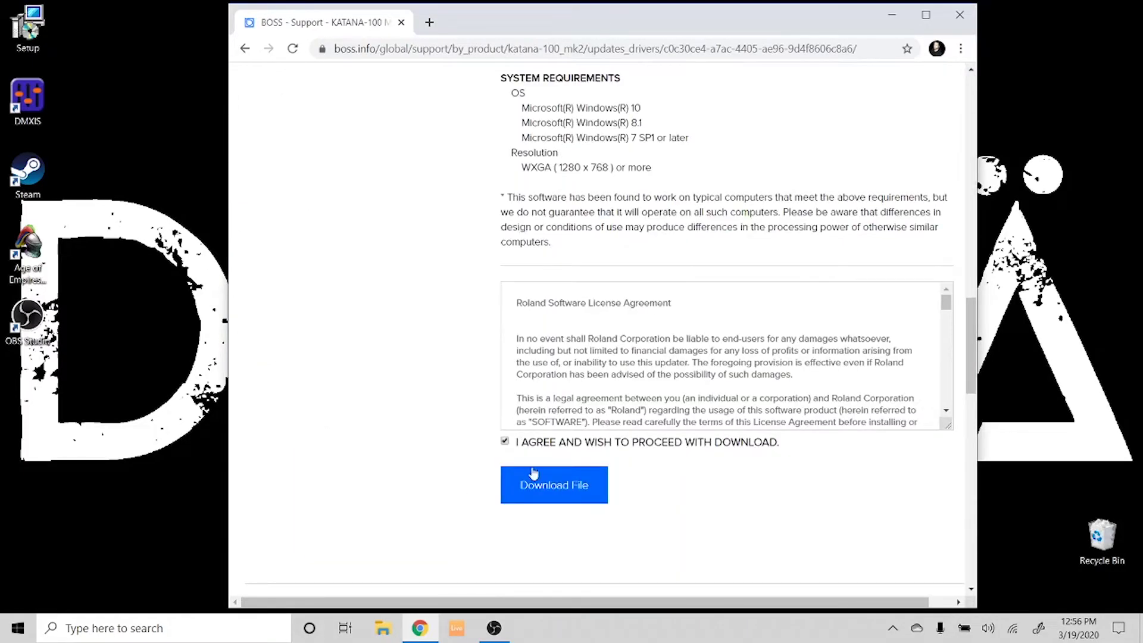
pyautogui.click(539, 489)
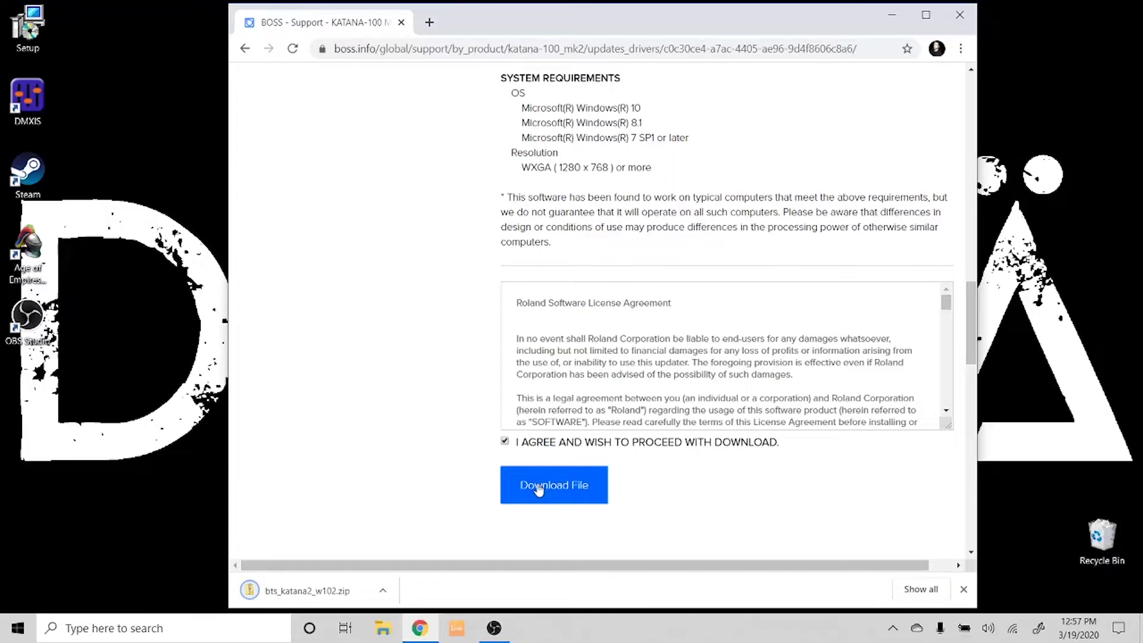
pyautogui.click(388, 628)
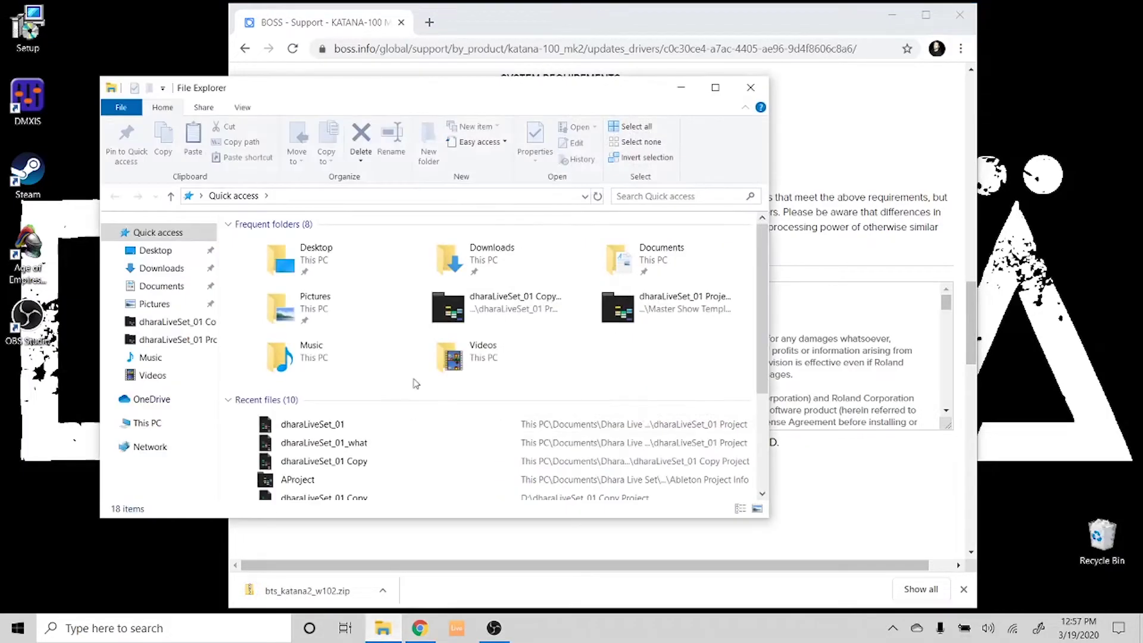
# - Open bts_katana2_w102.zip from the Downloads folder and look inside its bts_katana2_w102 folder
pyautogui.doubleClick(452, 255)
pyautogui.doubleClick(304, 263)
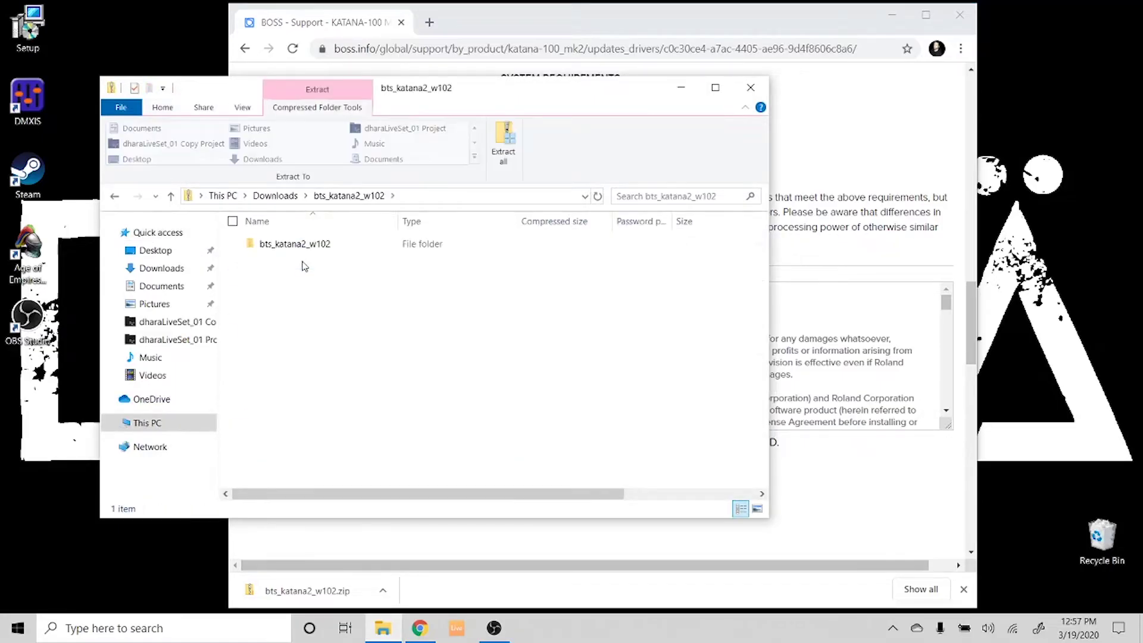
pyautogui.doubleClick(314, 245)
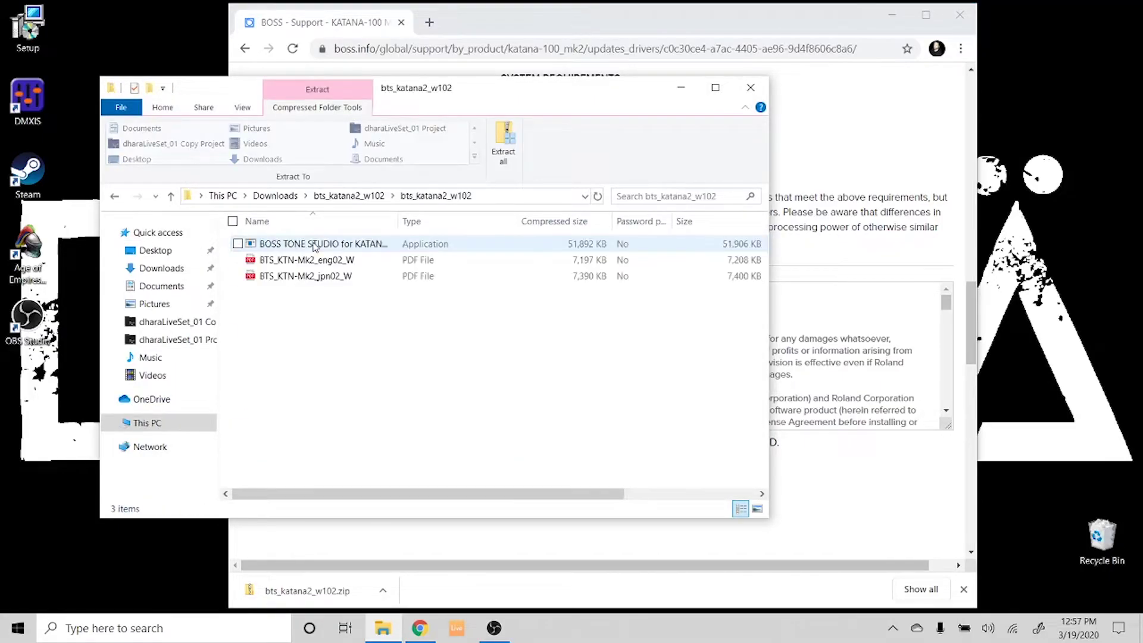
pyautogui.hotkey('alt', 'Left')
# - Extract the archive to the Desktop and run the BOSS TONE STUDIO installer from the extracted folder
pyautogui.click(503, 154)
pyautogui.click(687, 464)
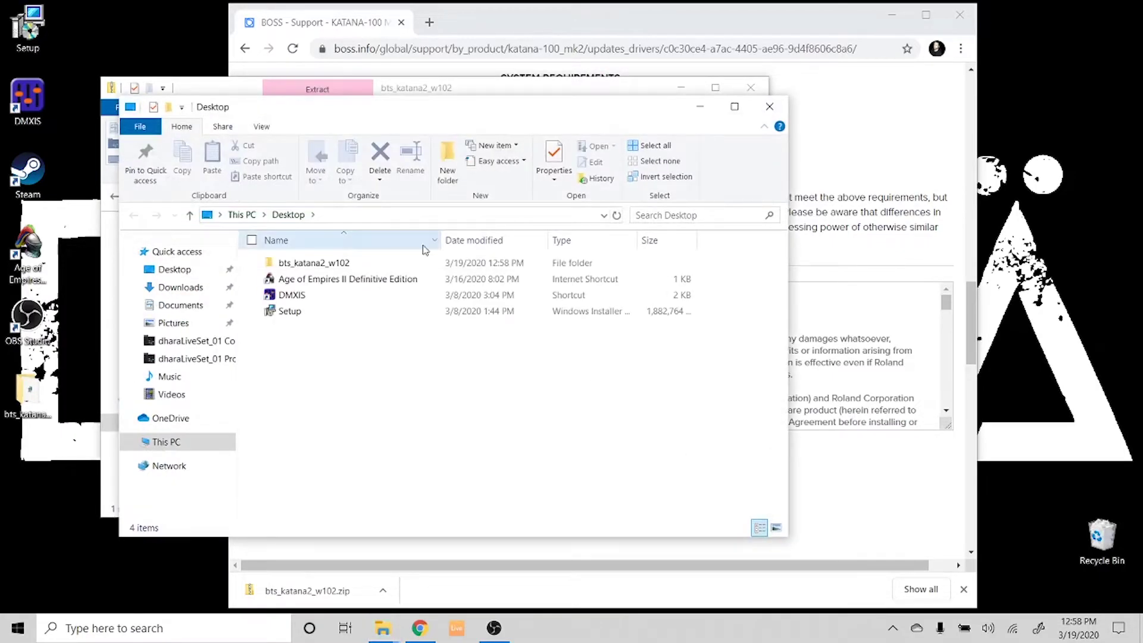
pyautogui.doubleClick(348, 263)
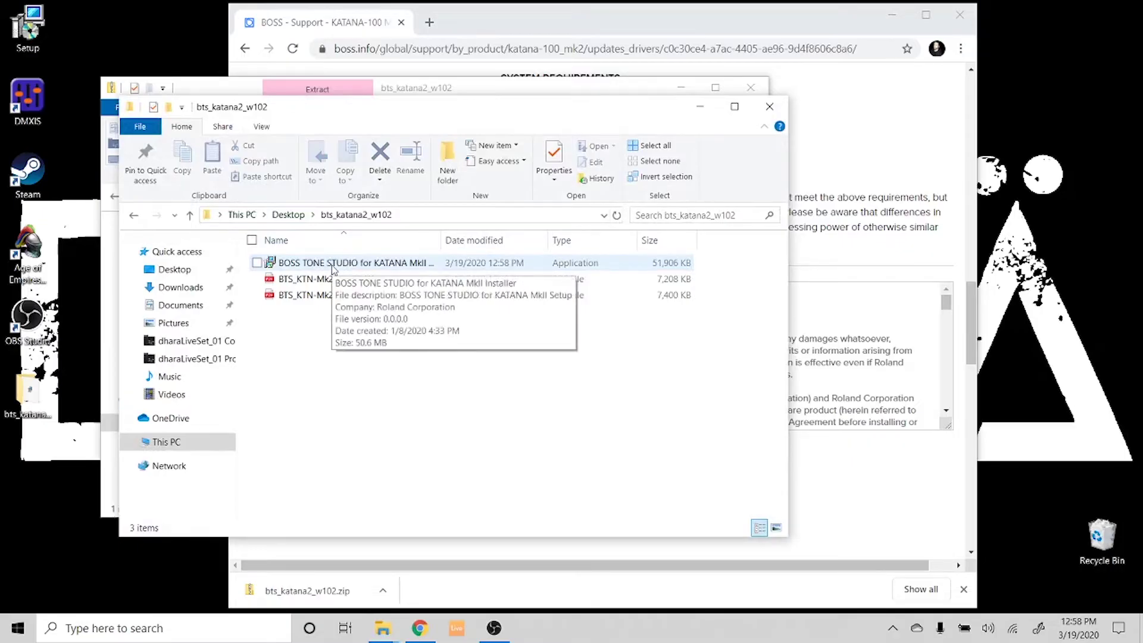
pyautogui.doubleClick(332, 268)
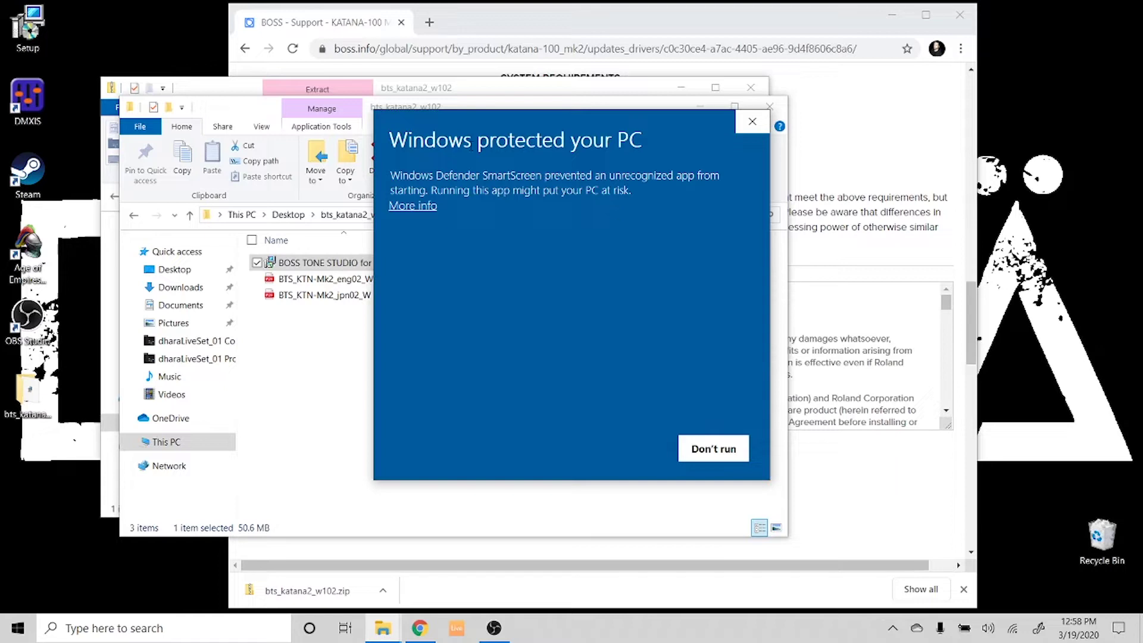
# - Run the installer despite SmartScreen and install BOSS TONE STUDIO into the default Program Files (x86)\BOSS folder
pyautogui.click(420, 207)
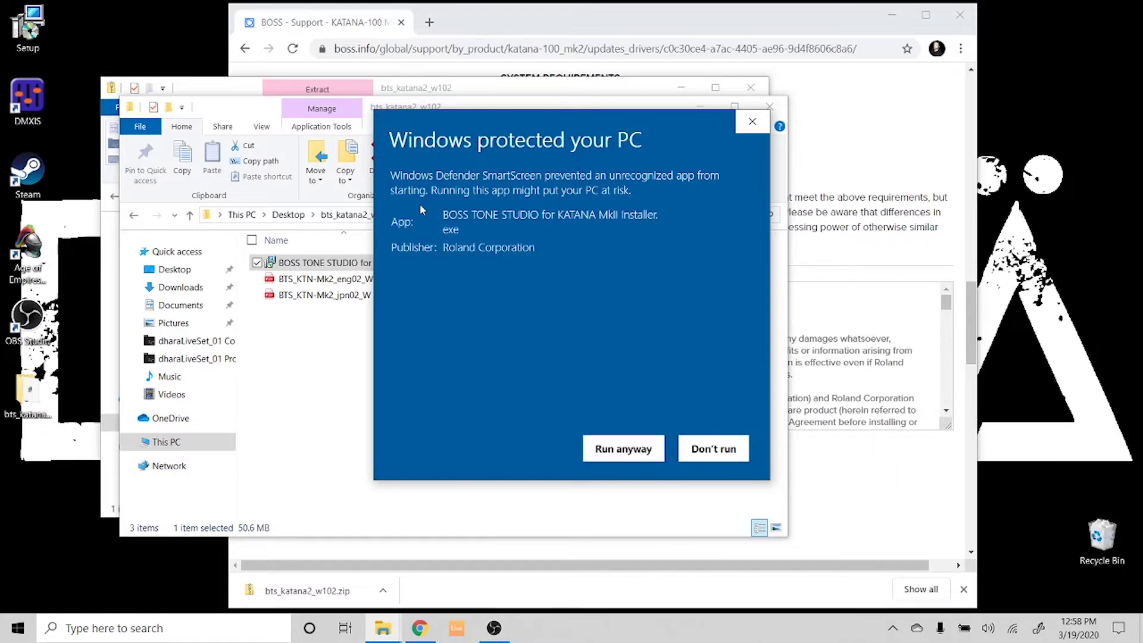
pyautogui.click(651, 456)
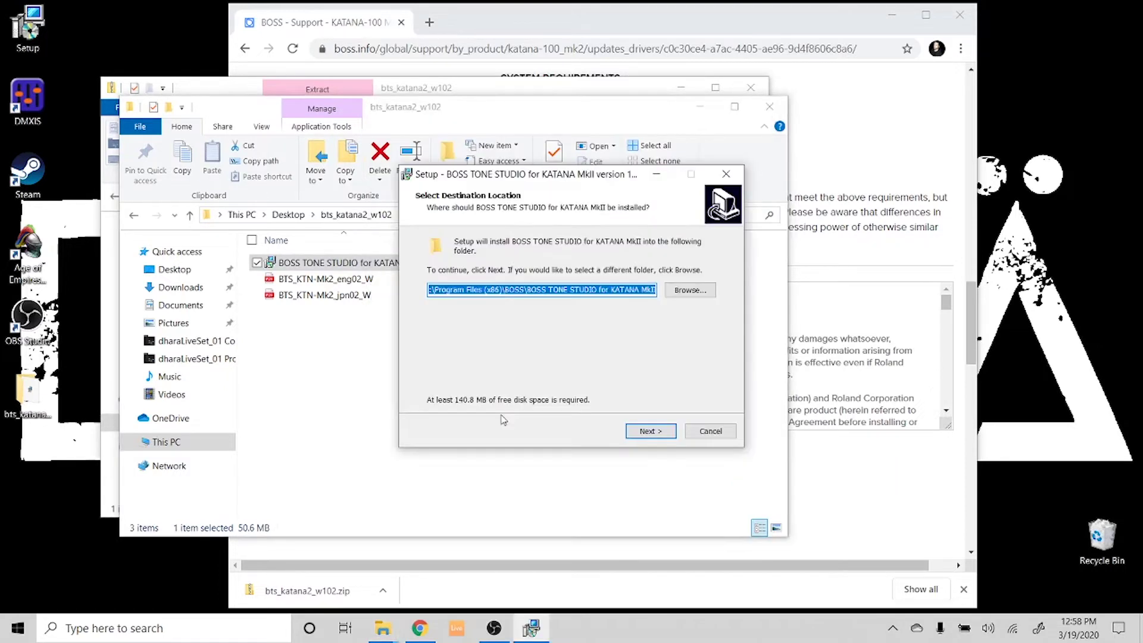
pyautogui.click(662, 427)
pyautogui.click(658, 430)
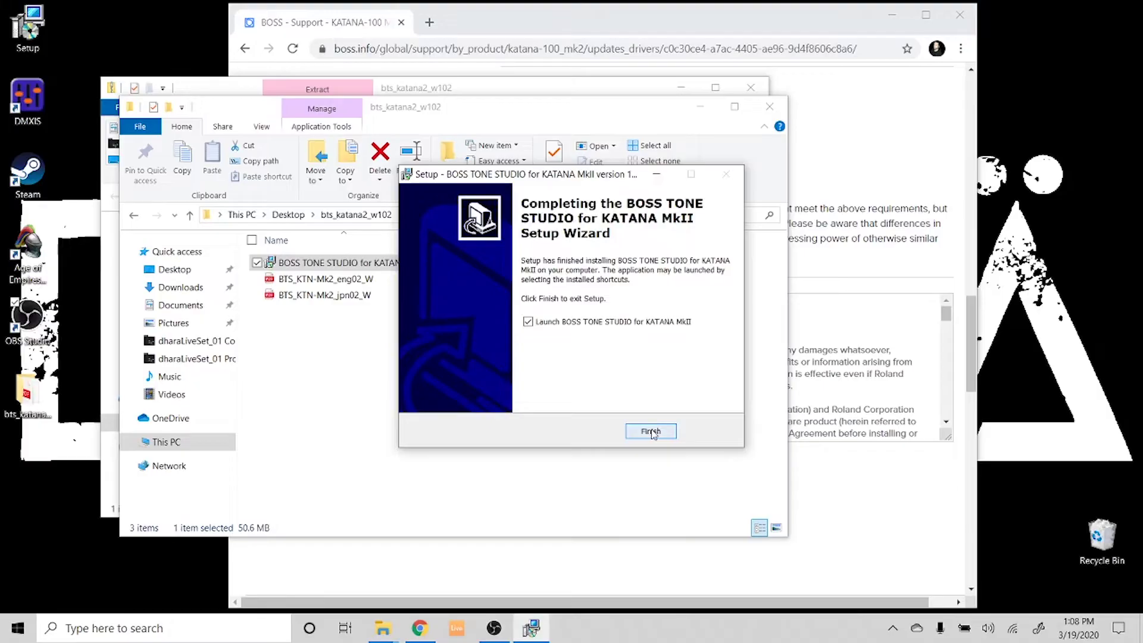
pyautogui.click(650, 431)
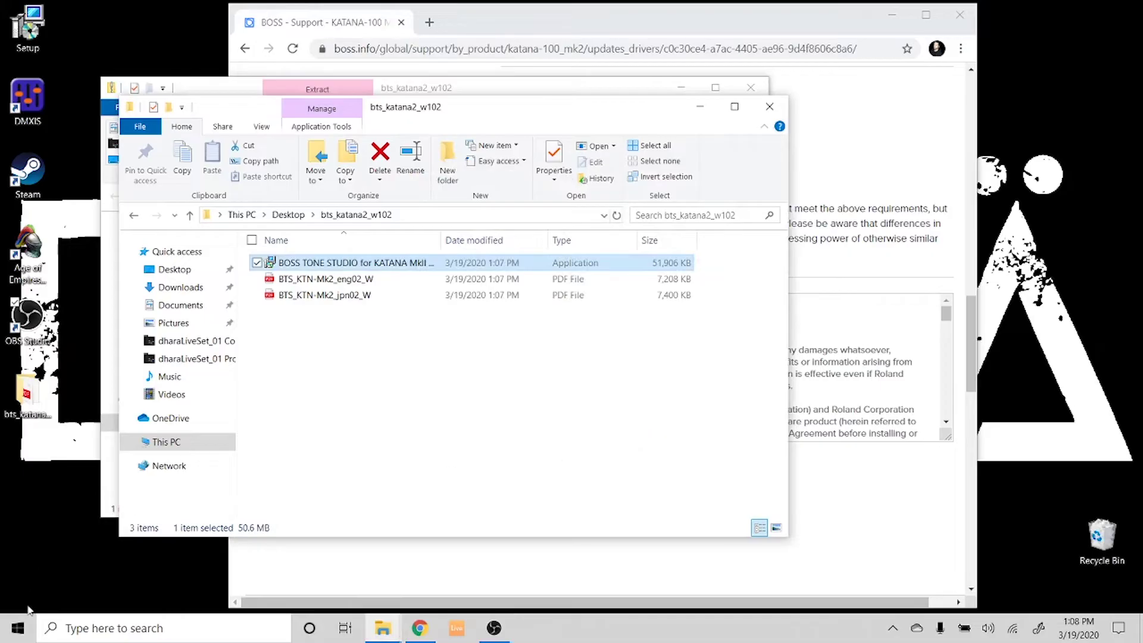
# - In the Start menu, expand the BOSS TONE STUDIO for KATANA and BOSS folders to show their entries
pyautogui.click(24, 625)
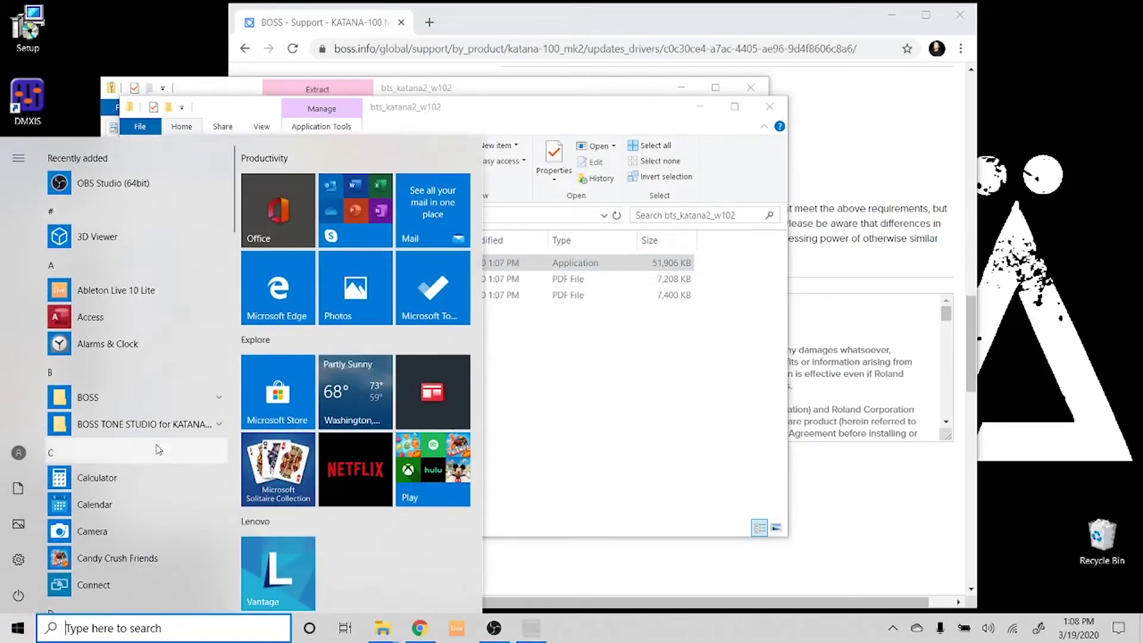
pyautogui.click(216, 432)
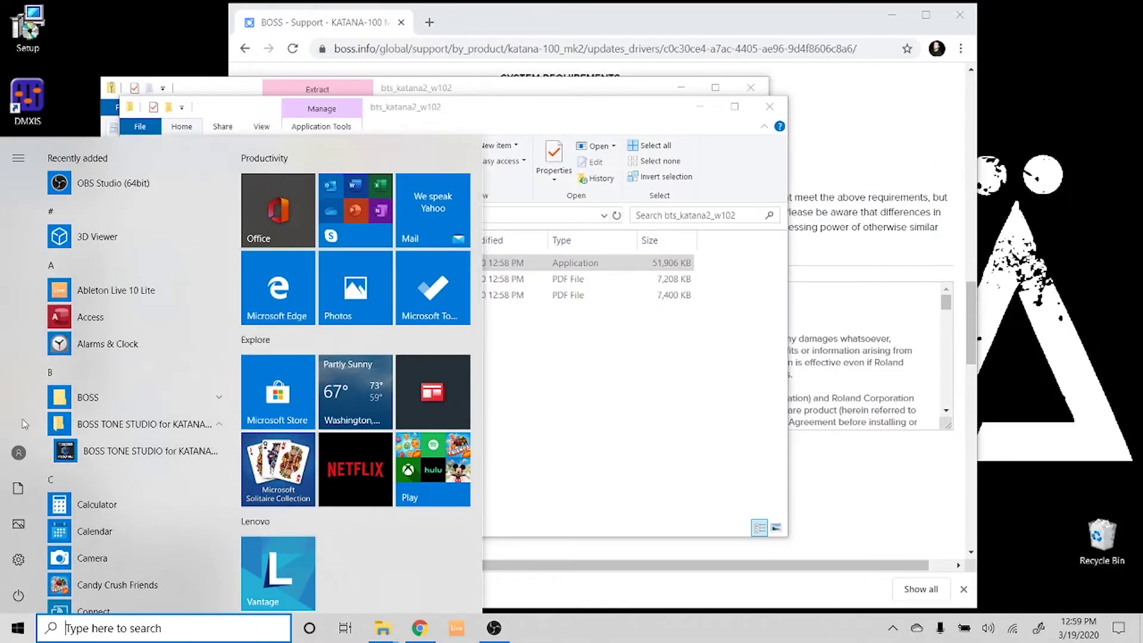
pyautogui.click(210, 395)
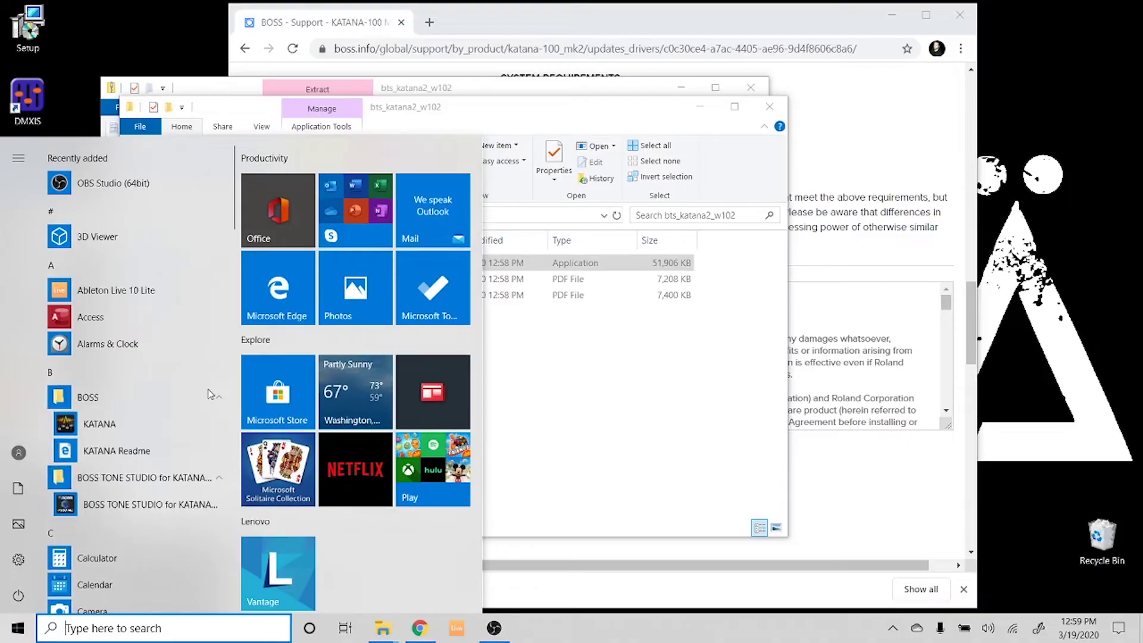